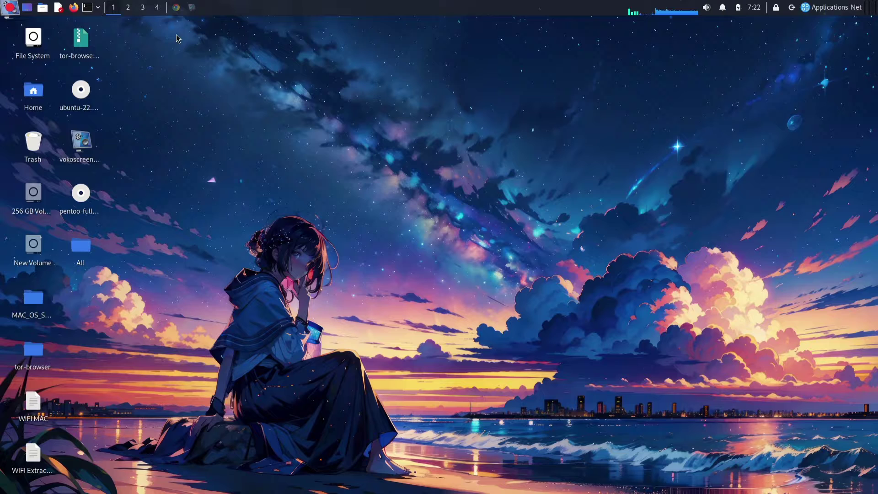
Scroll the debloater README down to How to use and follow the 'here' link to Releases
left_click(176, 7)
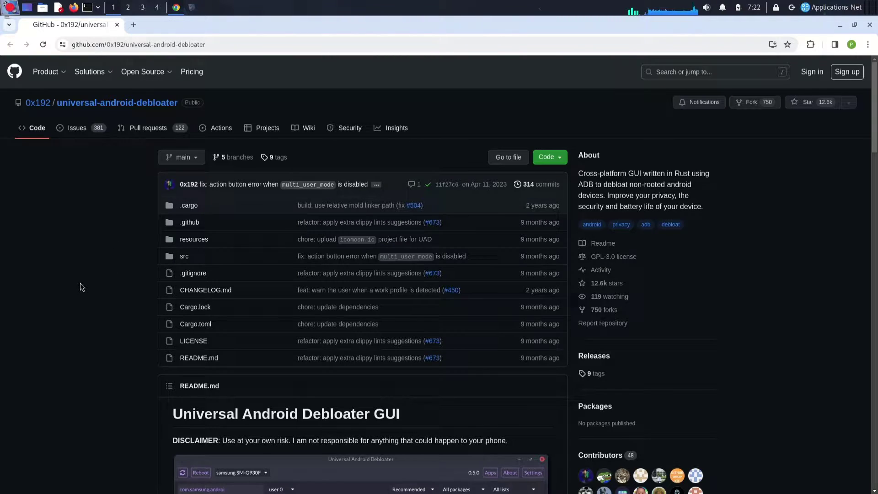
scroll(81, 284, "down", 5)
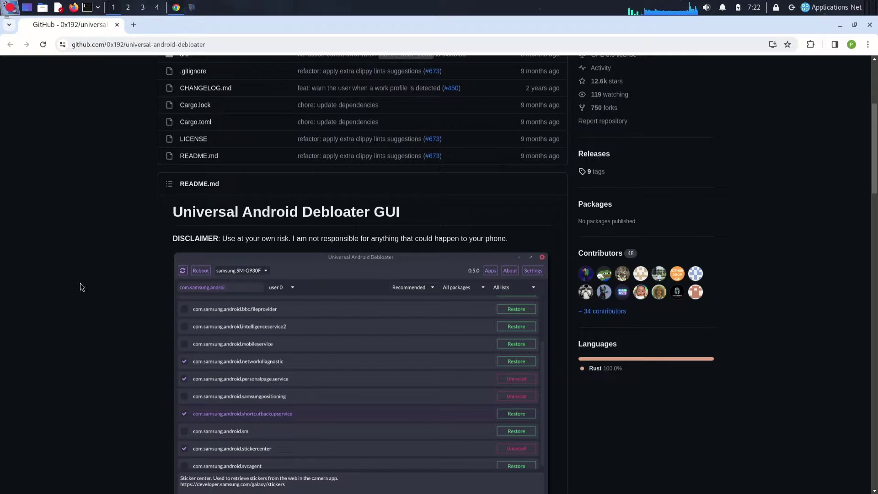
scroll(81, 287, "down", 2)
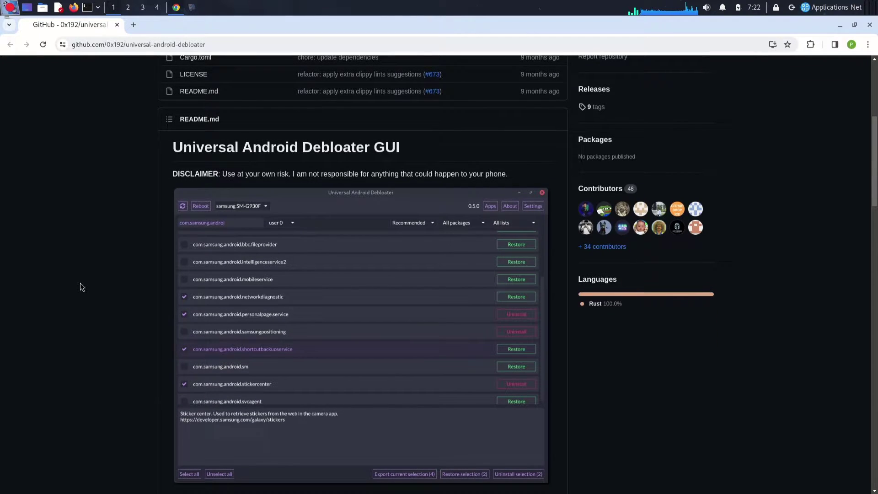
scroll(80, 287, "down", 6)
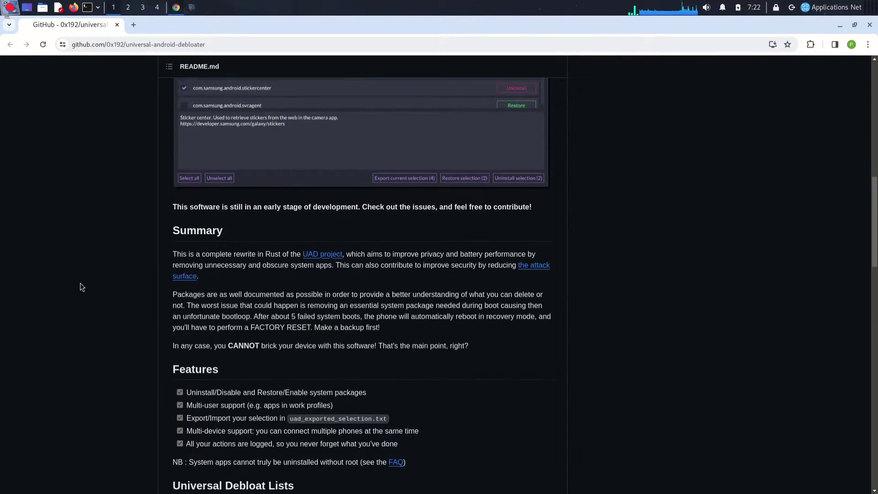
scroll(81, 287, "down", 5)
scroll(80, 287, "down", 6)
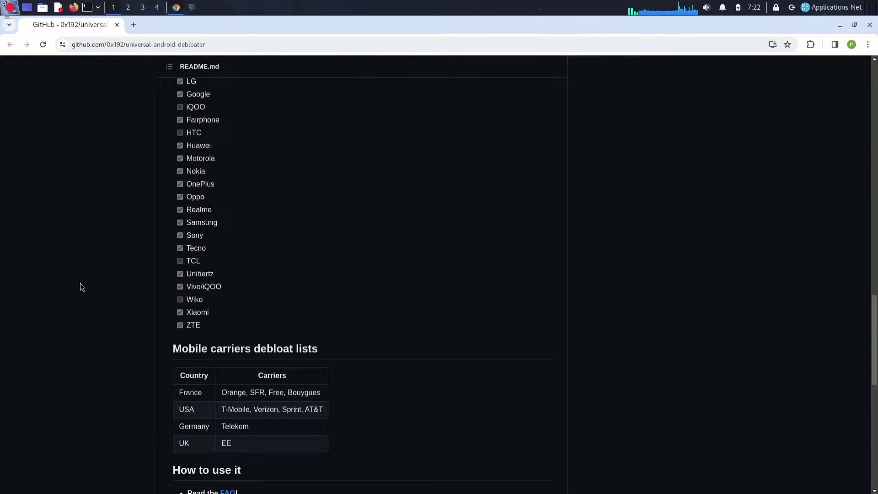
scroll(80, 287, "down", 9)
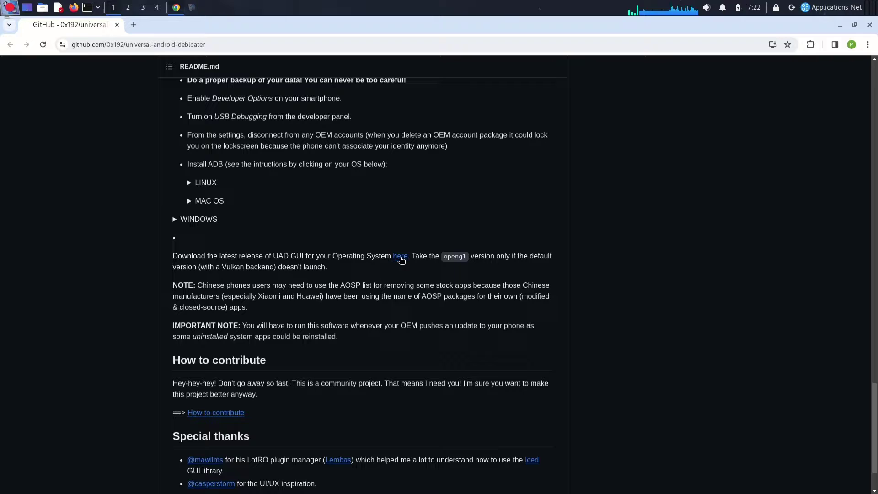
left_click(401, 259)
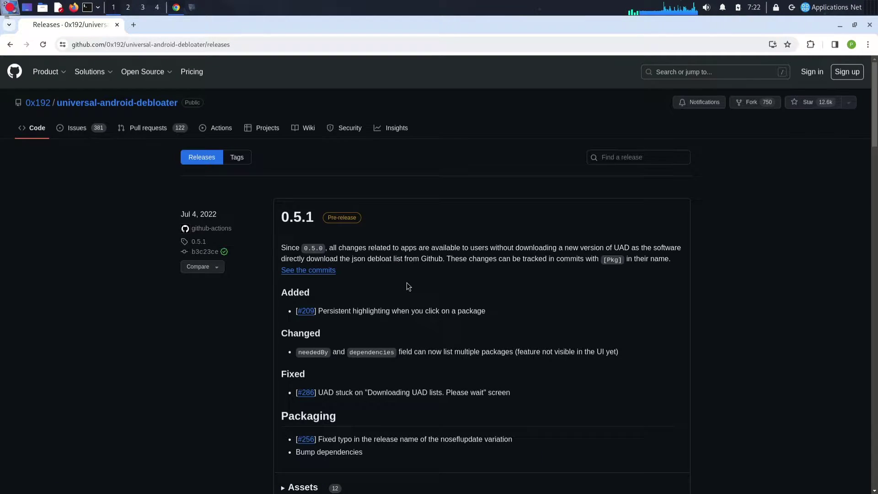
Download uad_gui-linux.tar.gz from the 0.5.1 release assets and extract it to the desktop as uad_gui-linux
scroll(409, 287, "down", 6)
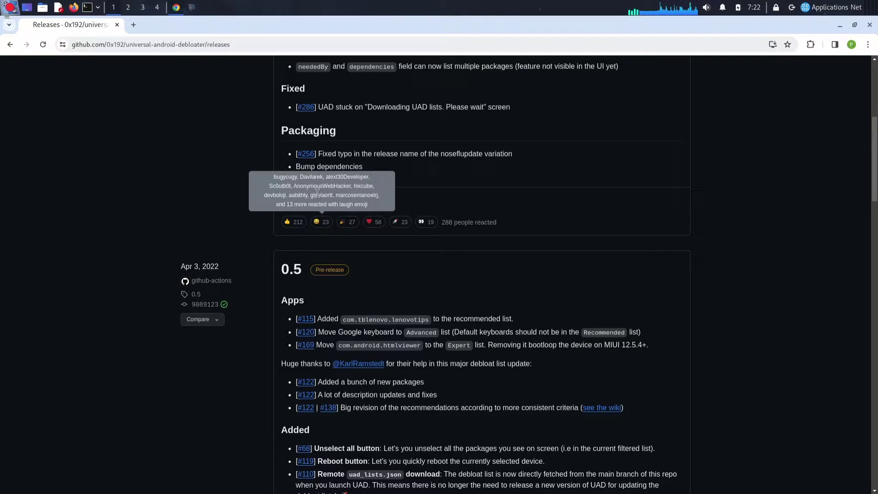
left_click(298, 203)
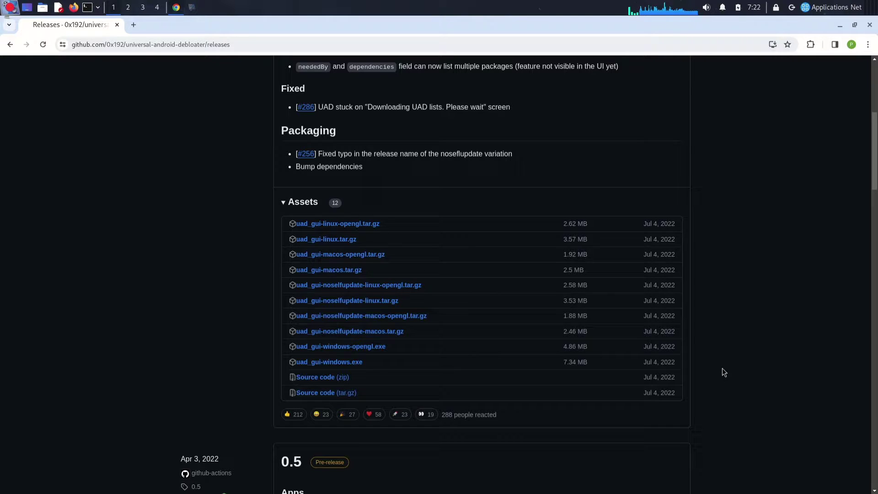
left_click(329, 244)
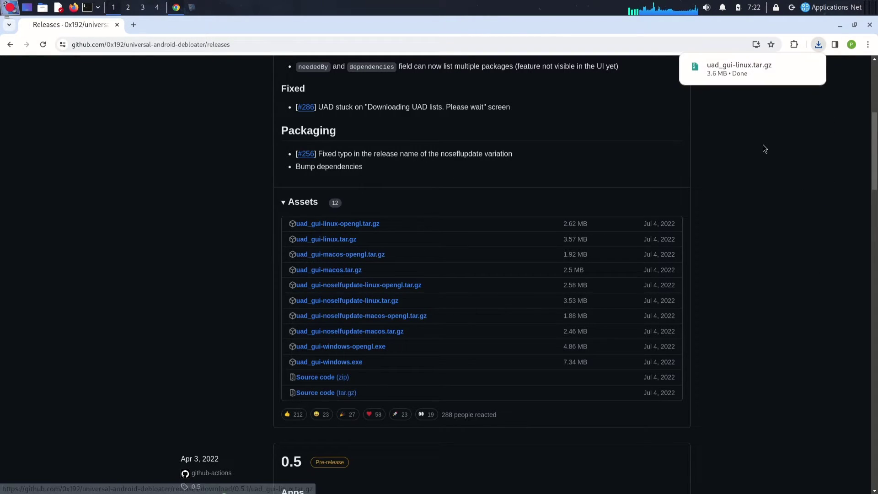
left_click(130, 423)
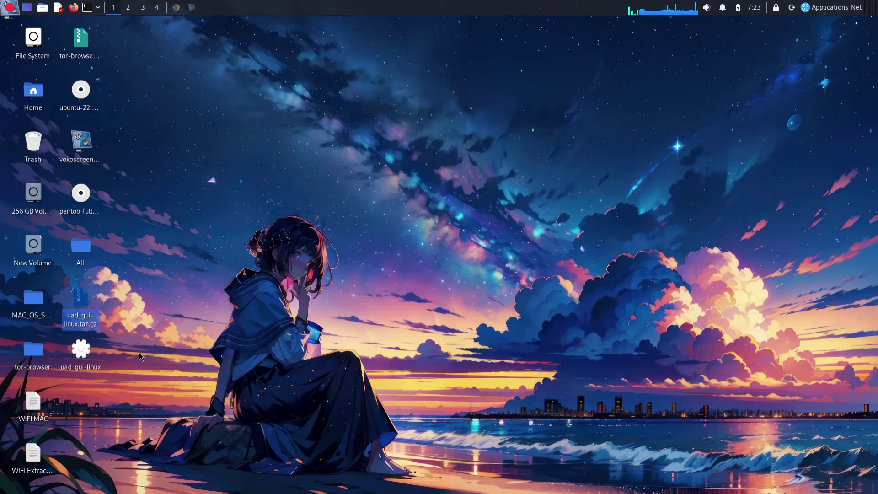
left_click(139, 353)
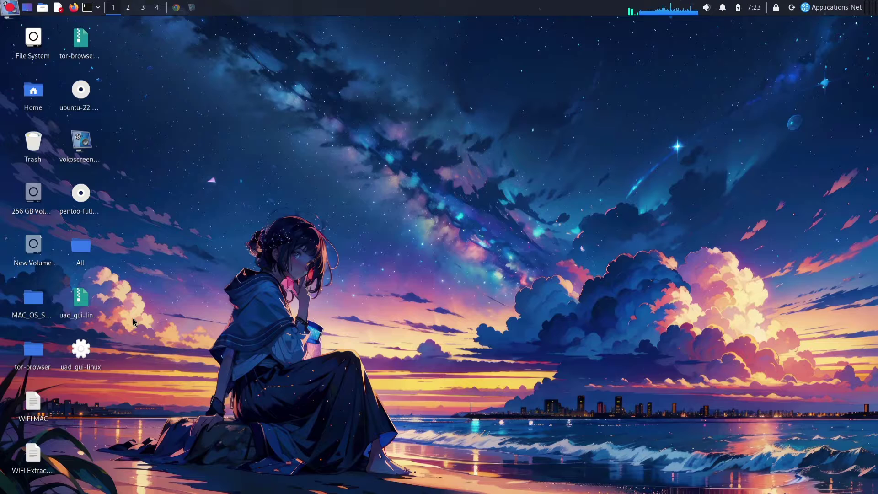
Run 'sudo apt install adb fastboot' in a terminal, enter the sudo password, then close the terminal
key("ctrl+alt+t")
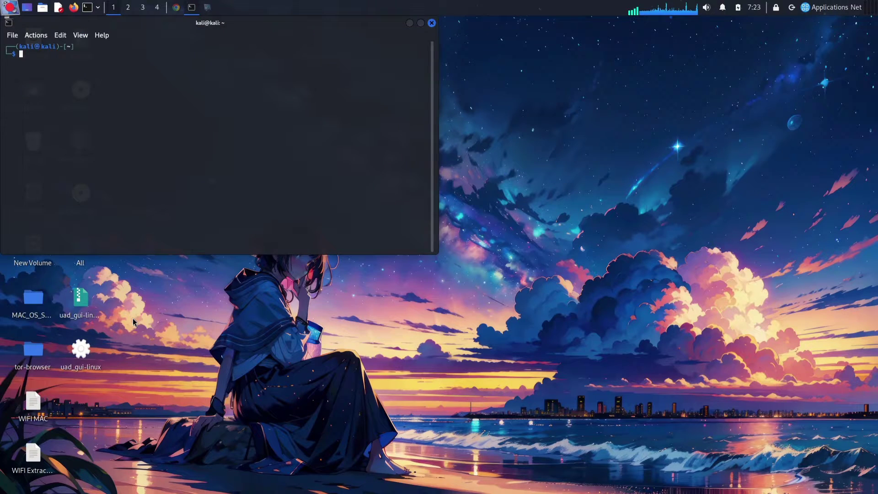
type("sudo a")
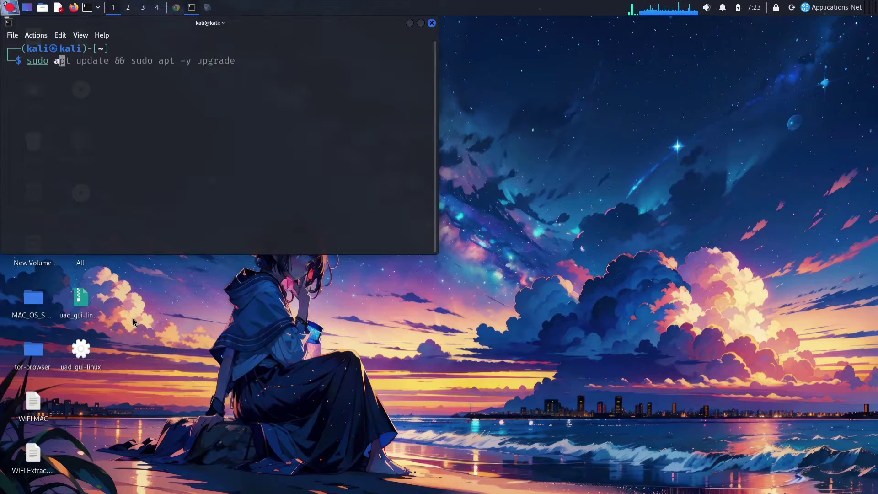
type("pt install adb ")
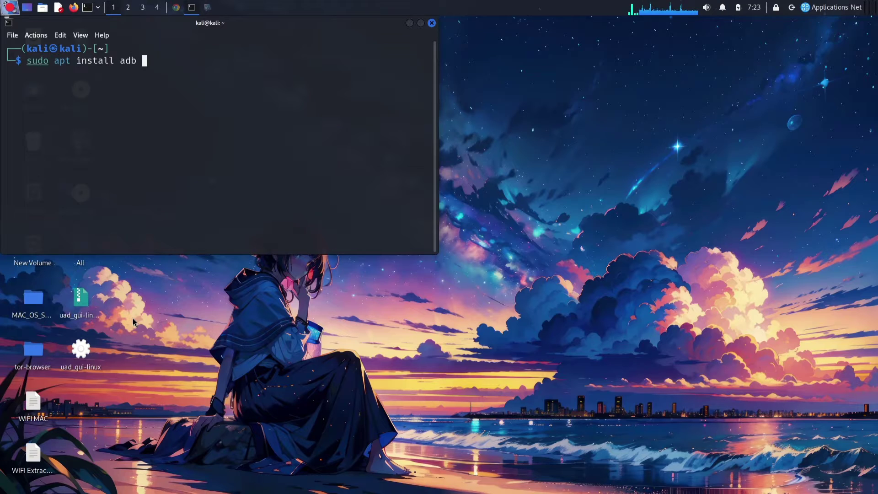
type("fastboot")
key("Return")
type("kali")
key("Return")
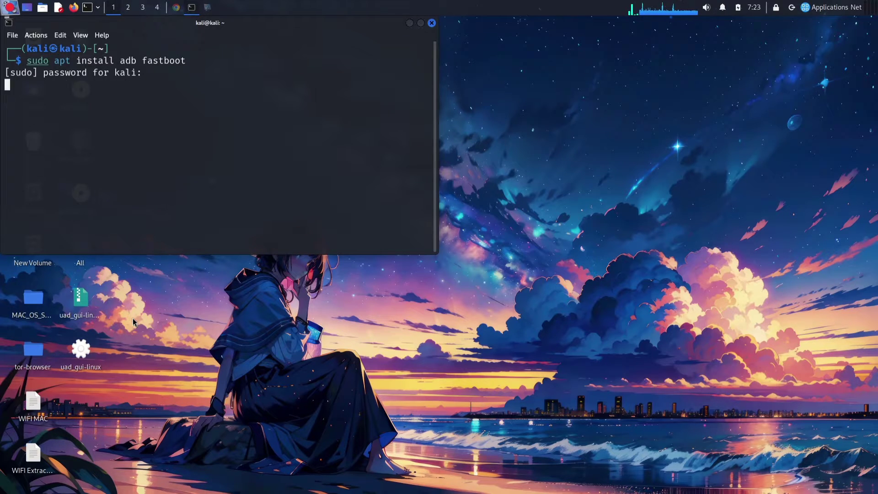
key("ctrl+d")
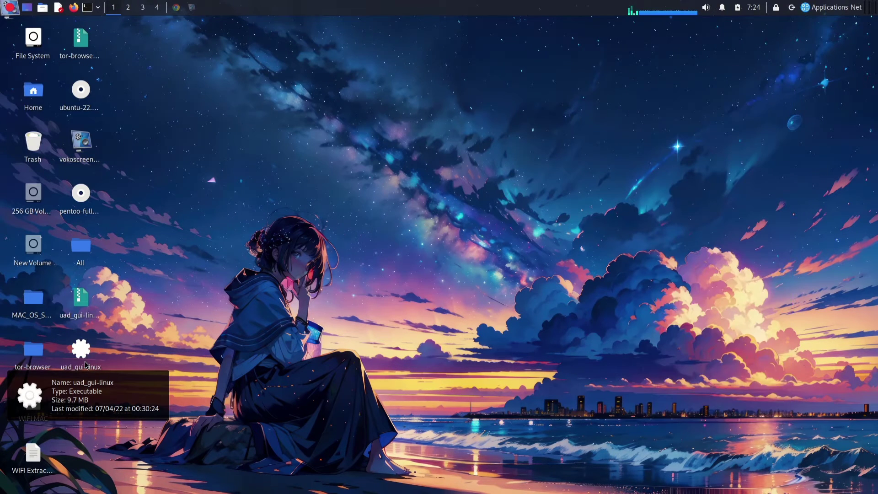
Launch the uad_gui-linux executable from the desktop to start Universal Android Debloater 0.5.1
double_click(85, 365)
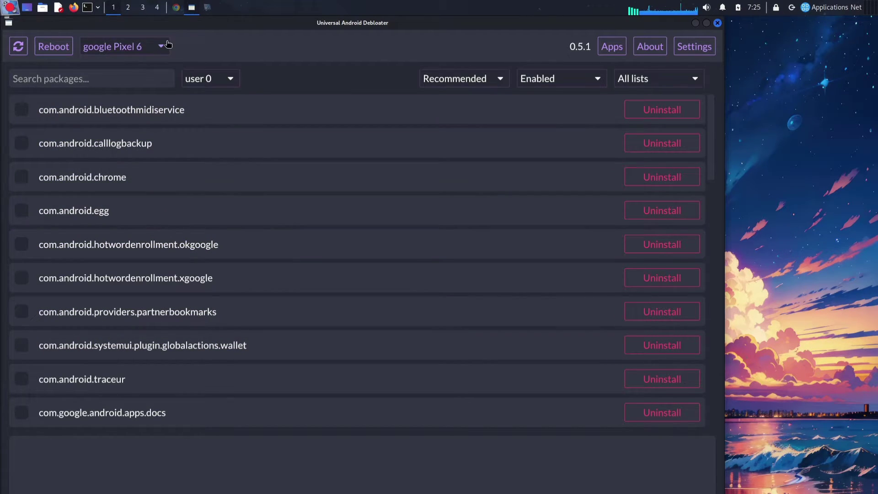
Keep google Pixel 6 as the selected device and maximize the debloater window
left_click(135, 47)
left_click(135, 54)
left_click(707, 22)
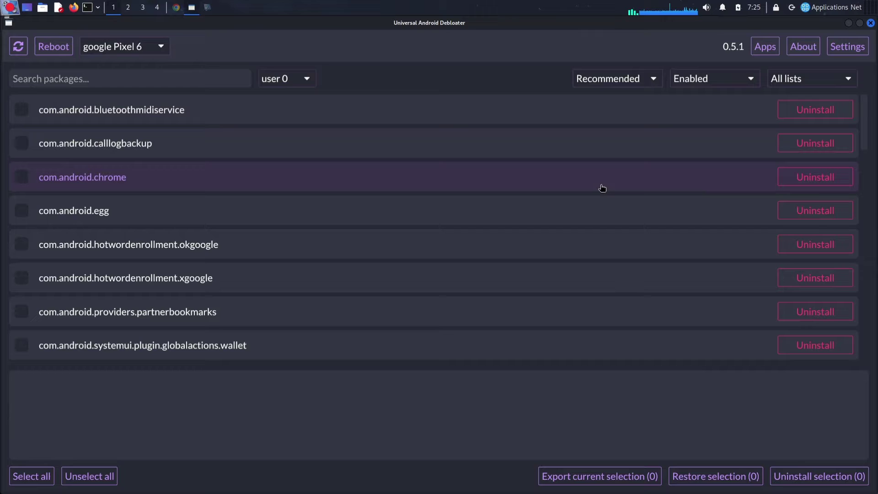
Scroll through the Recommended, Enabled package list back up to its first entry
scroll(602, 190, "down", 10)
scroll(602, 188, "down", 2)
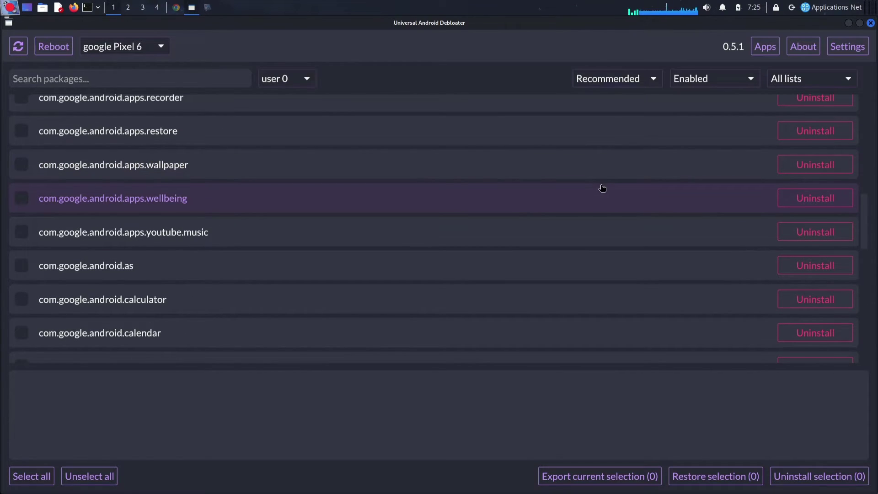
scroll(602, 188, "down", 1)
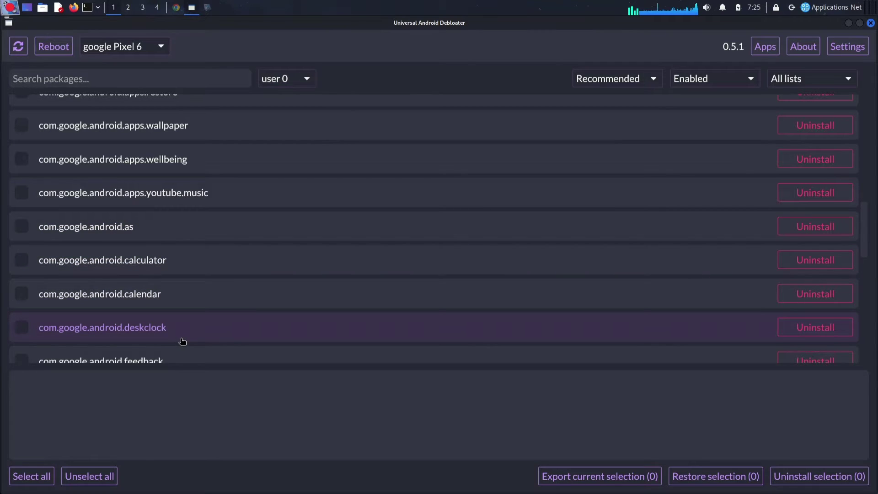
scroll(182, 342, "up", 12)
scroll(182, 342, "down", 20)
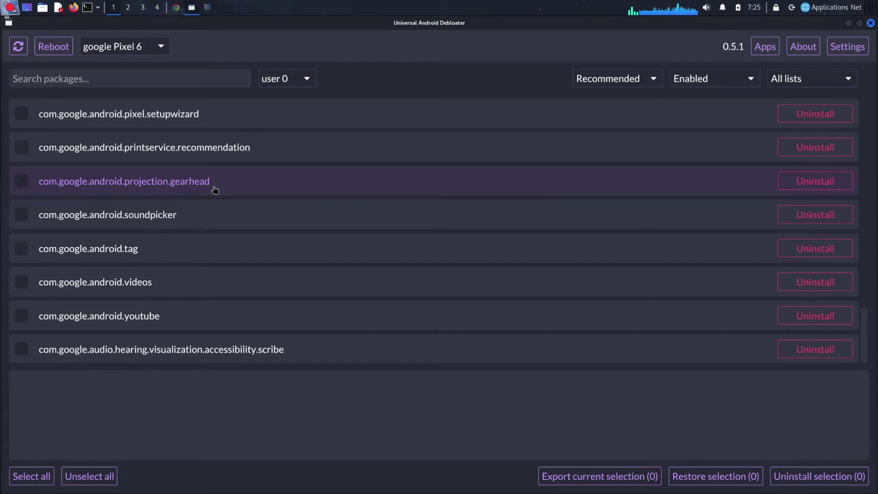
scroll(215, 189, "up", 8)
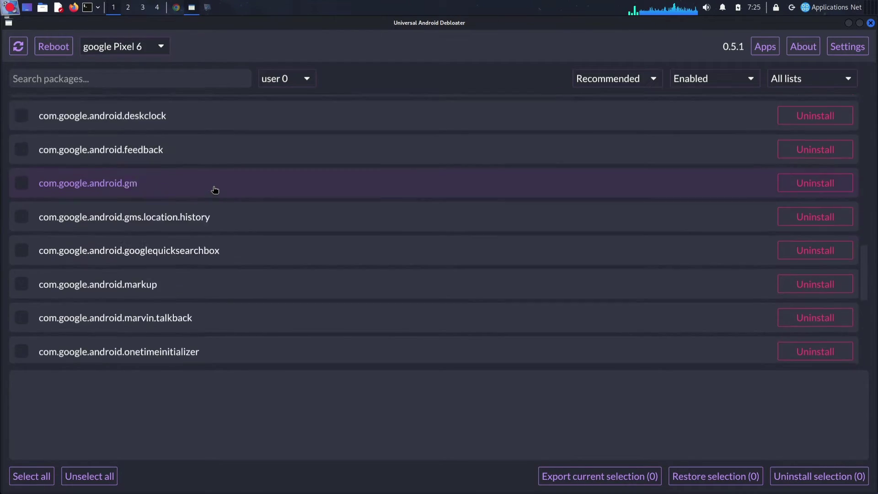
scroll(215, 189, "up", 5)
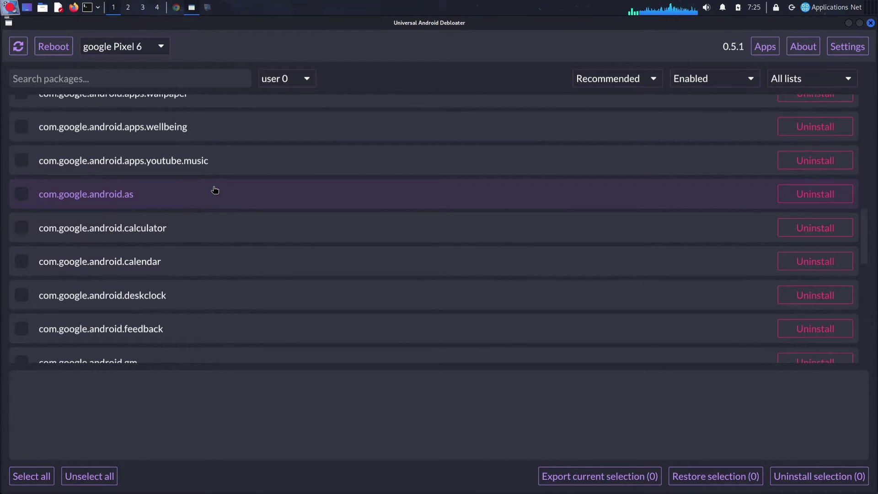
scroll(214, 189, "up", 1)
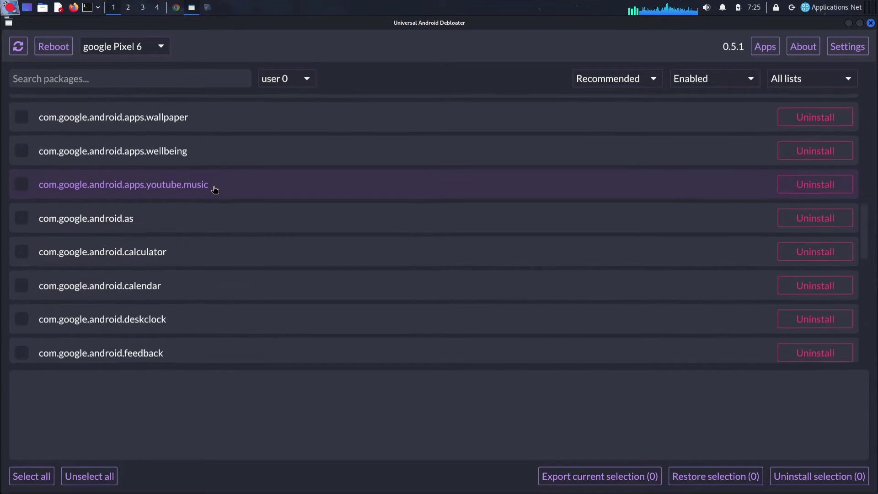
scroll(215, 190, "up", 3)
scroll(215, 189, "up", 1)
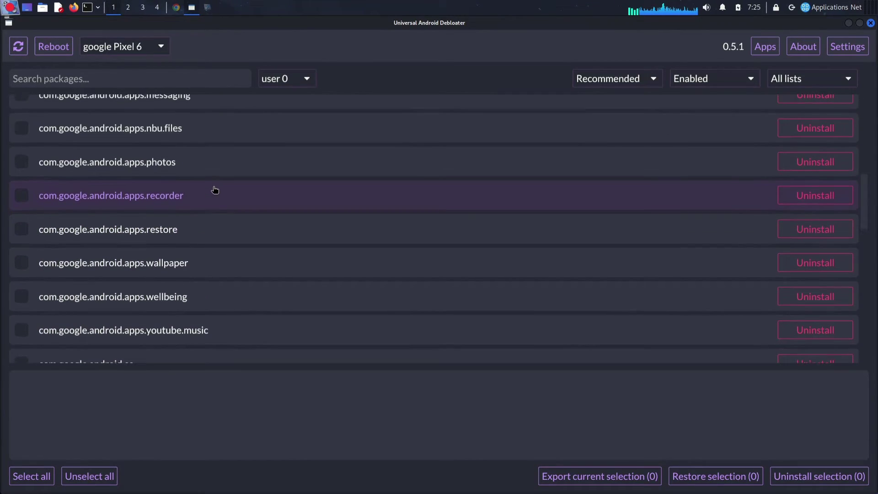
scroll(214, 189, "up", 3)
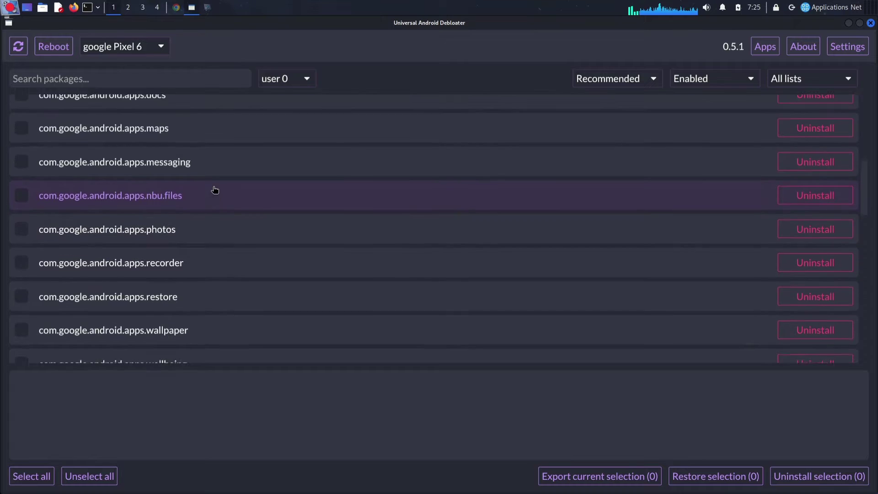
scroll(215, 189, "up", 3)
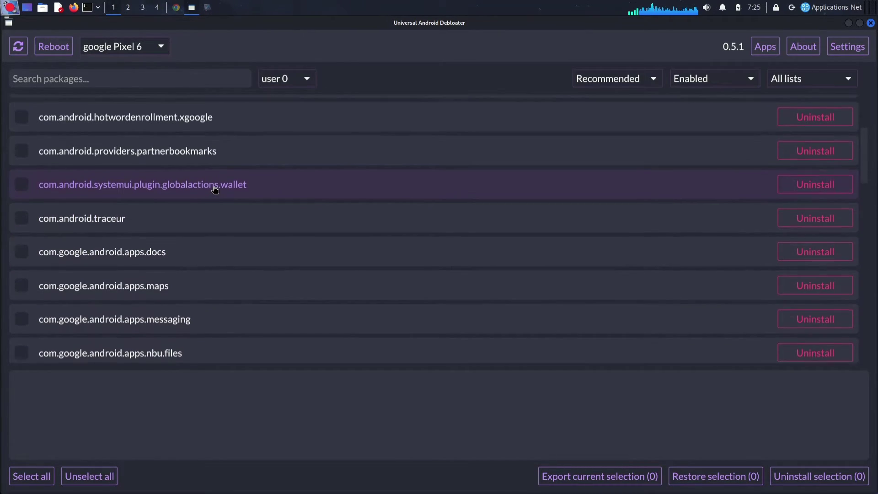
scroll(214, 189, "up", 4)
scroll(215, 189, "up", 1)
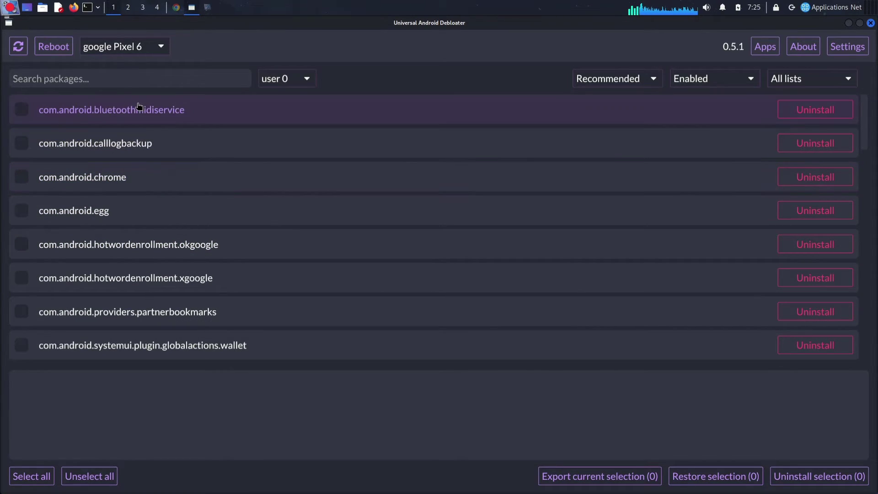
Switch the removal list filter to All and scroll through the packages
left_click(634, 79)
left_click(581, 98)
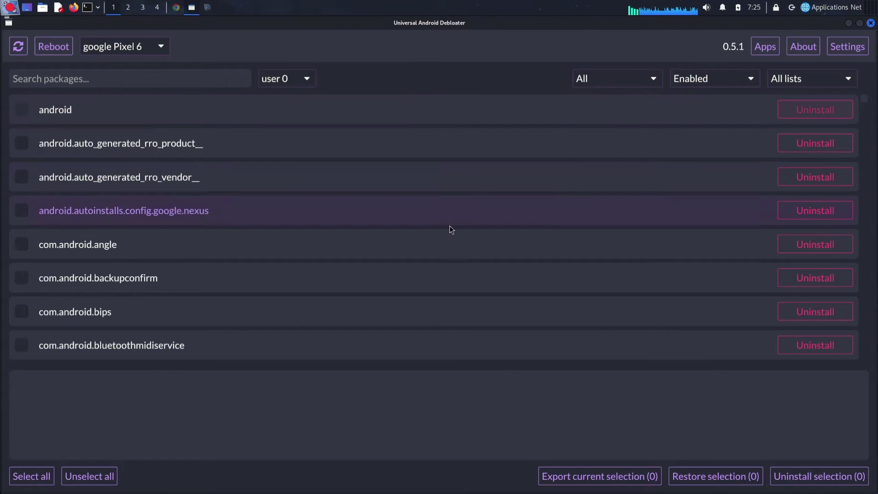
scroll(452, 229, "down", 6)
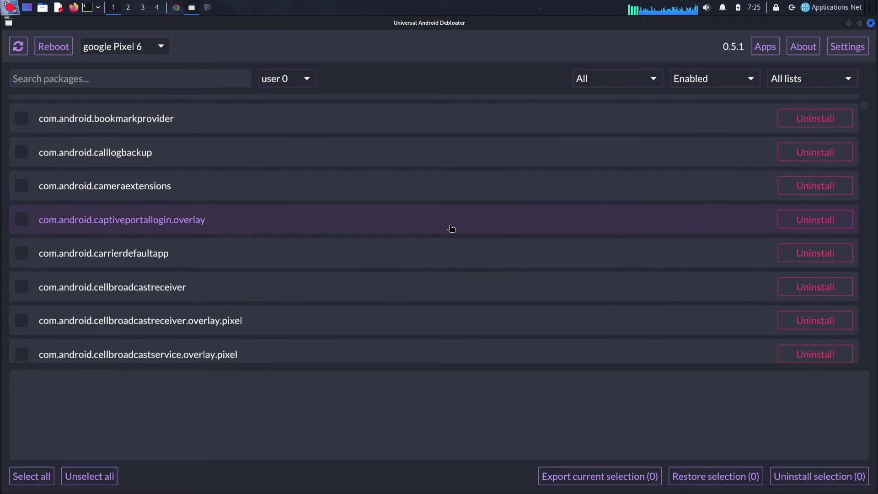
scroll(451, 229, "down", 1)
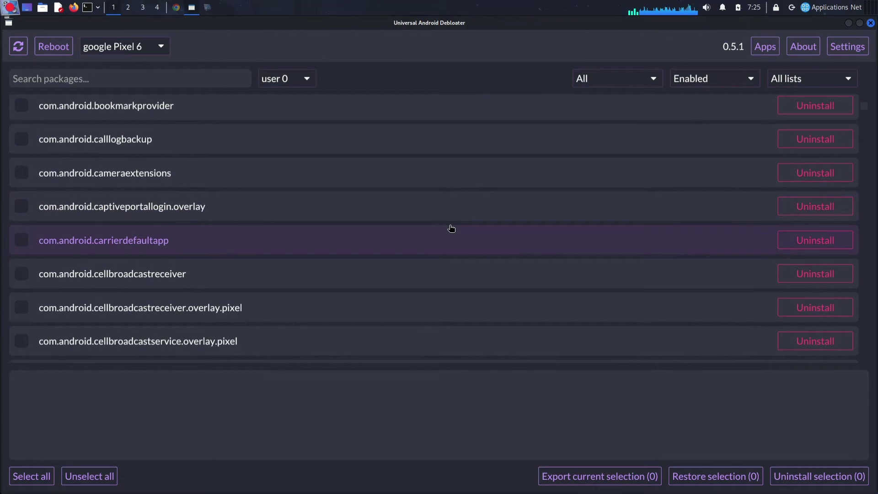
scroll(451, 229, "down", 3)
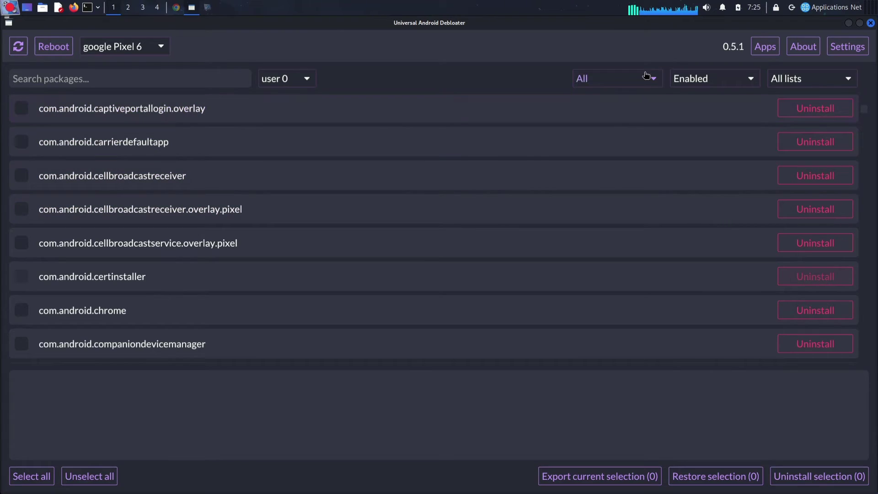
Set the state filter to All packages and the removal list to Advanced
left_click(707, 84)
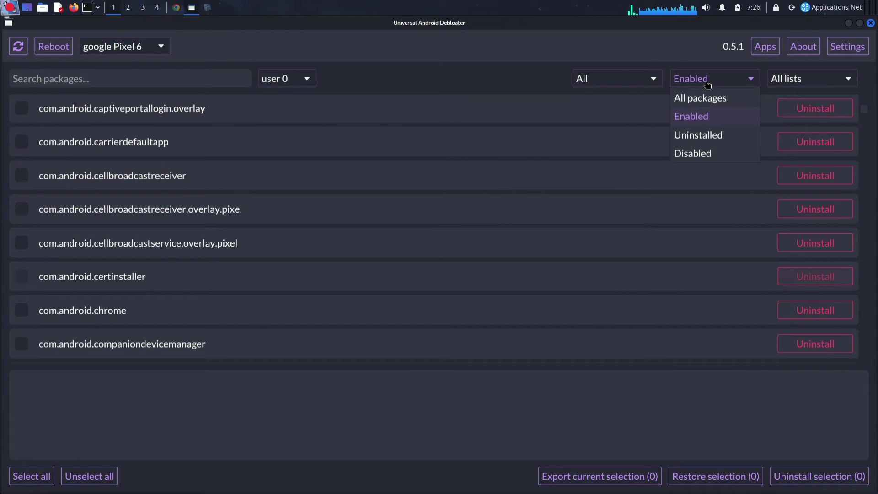
left_click(700, 99)
left_click(654, 80)
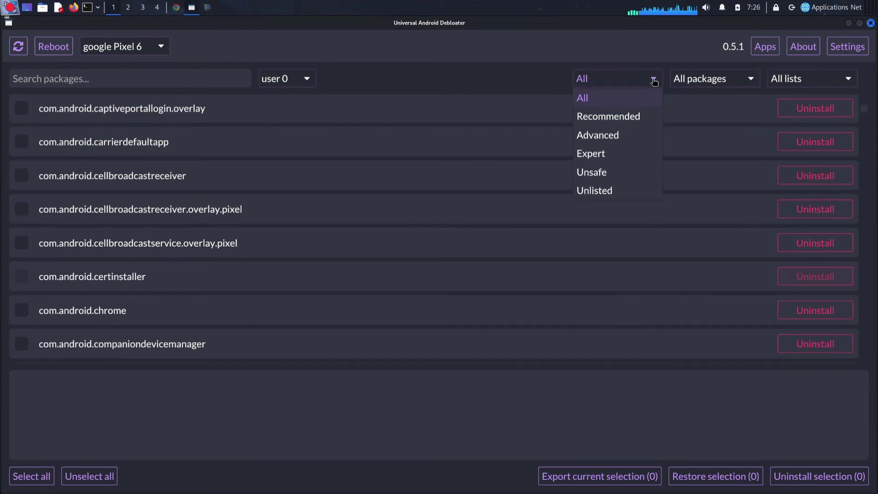
left_click(616, 138)
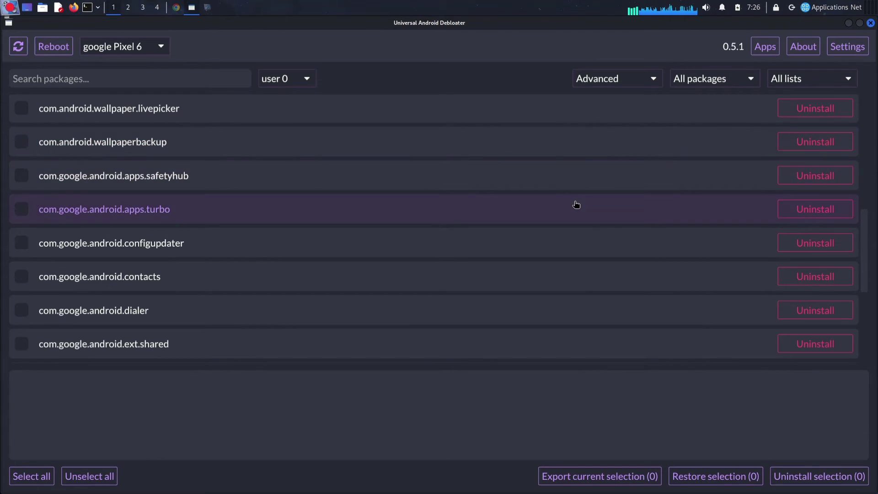
scroll(575, 204, "down", 5)
scroll(574, 204, "up", 10)
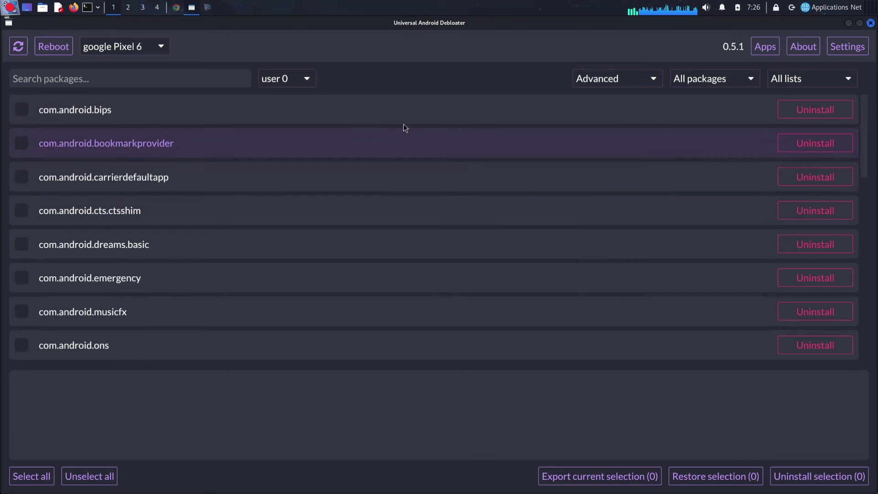
left_click(303, 78)
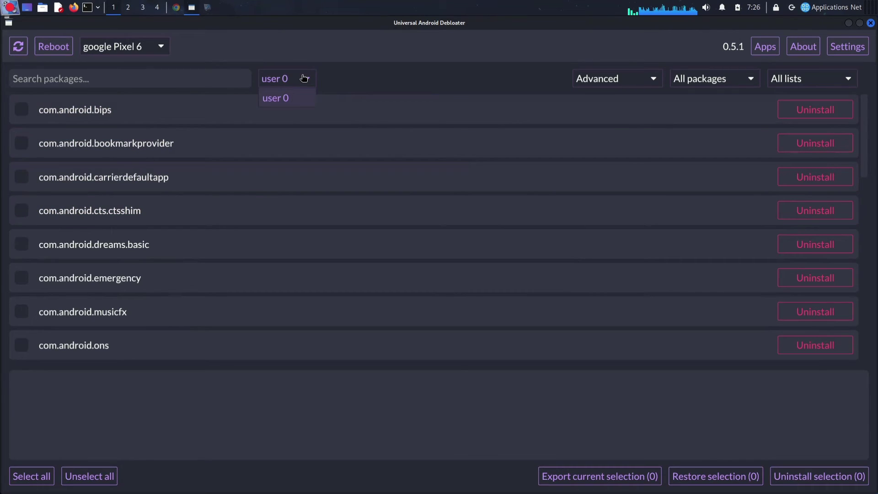
left_click(304, 78)
left_click(216, 81)
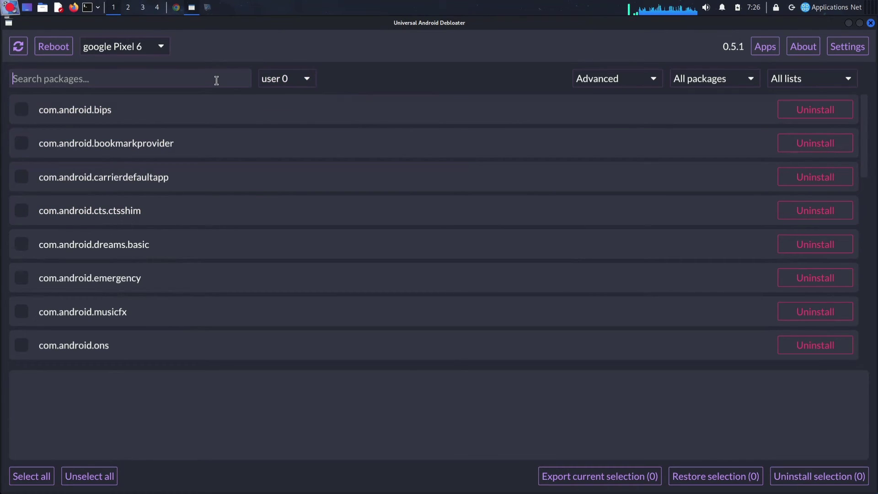
type("inst")
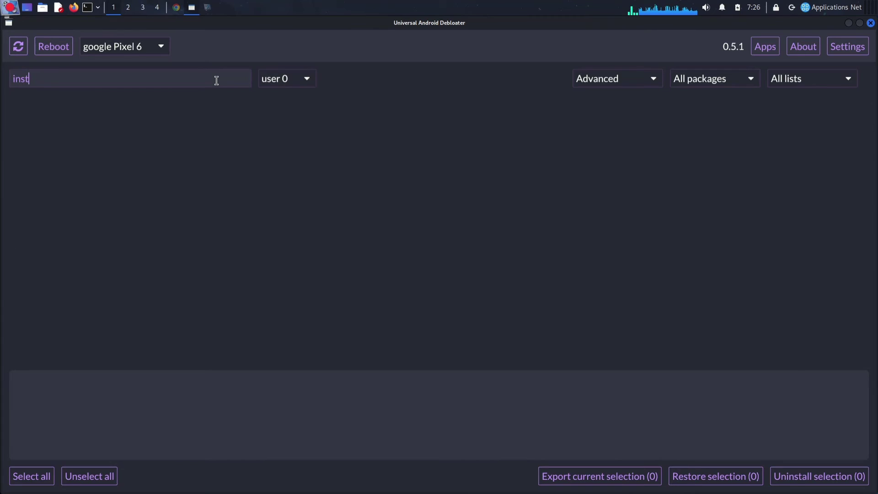
key("BackSpace")
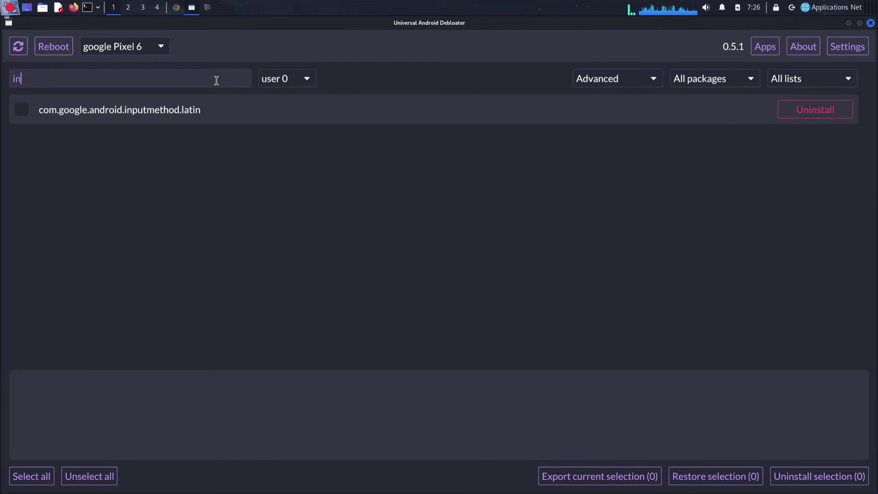
key("BackSpace")
key("BackSpace")
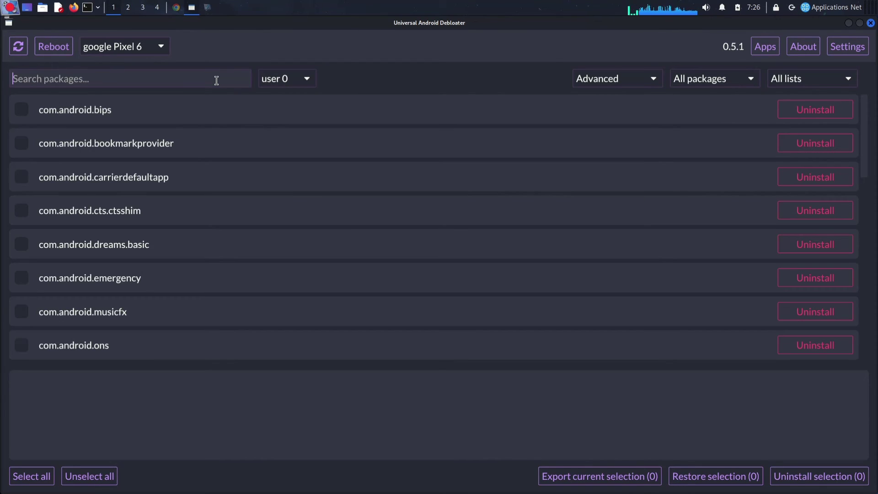
left_click(599, 80)
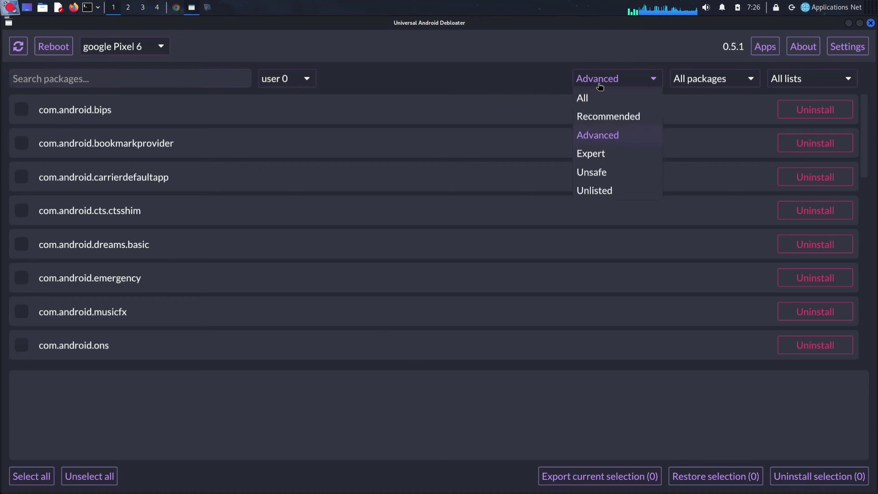
Open Settings and leave the Theme dropdown on Lupin
left_click(601, 99)
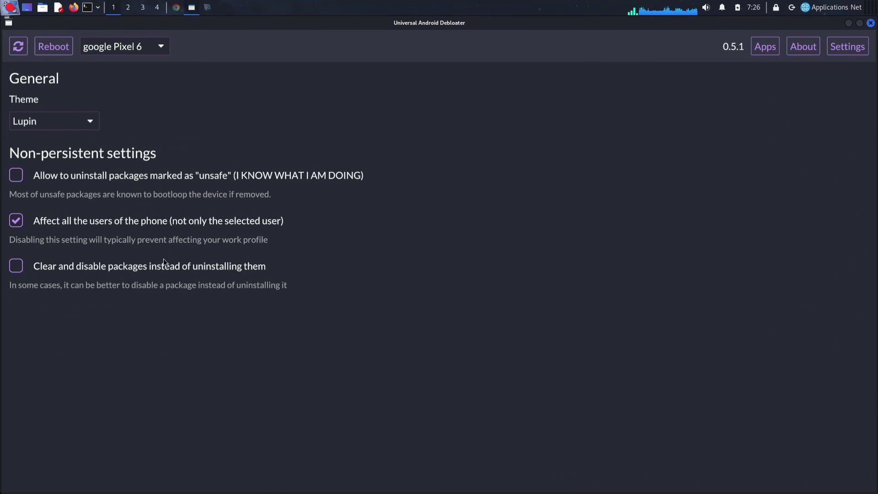
left_click(90, 120)
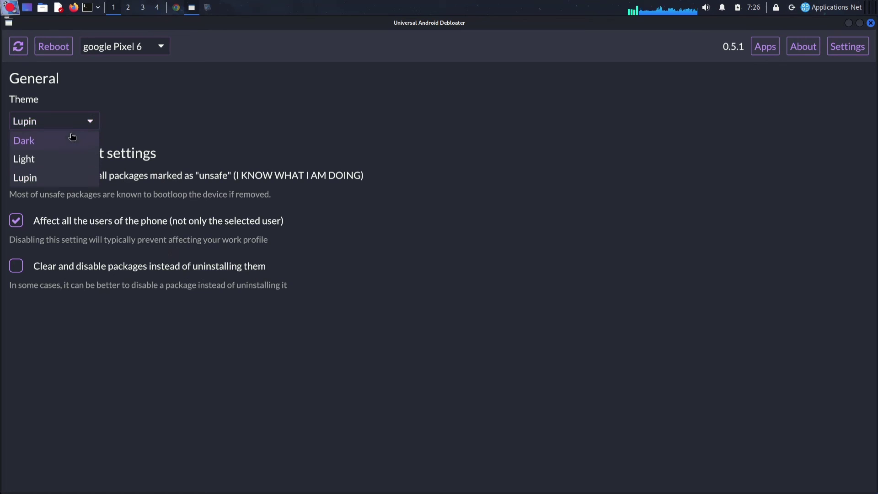
left_click(90, 69)
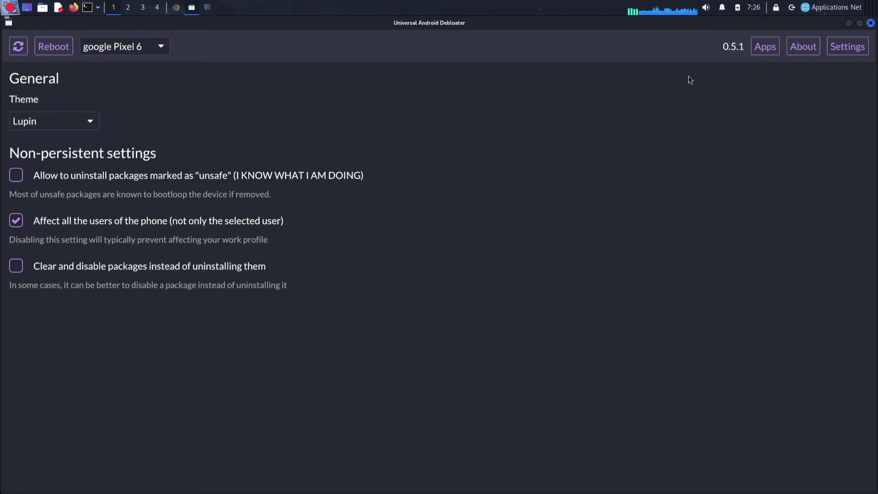